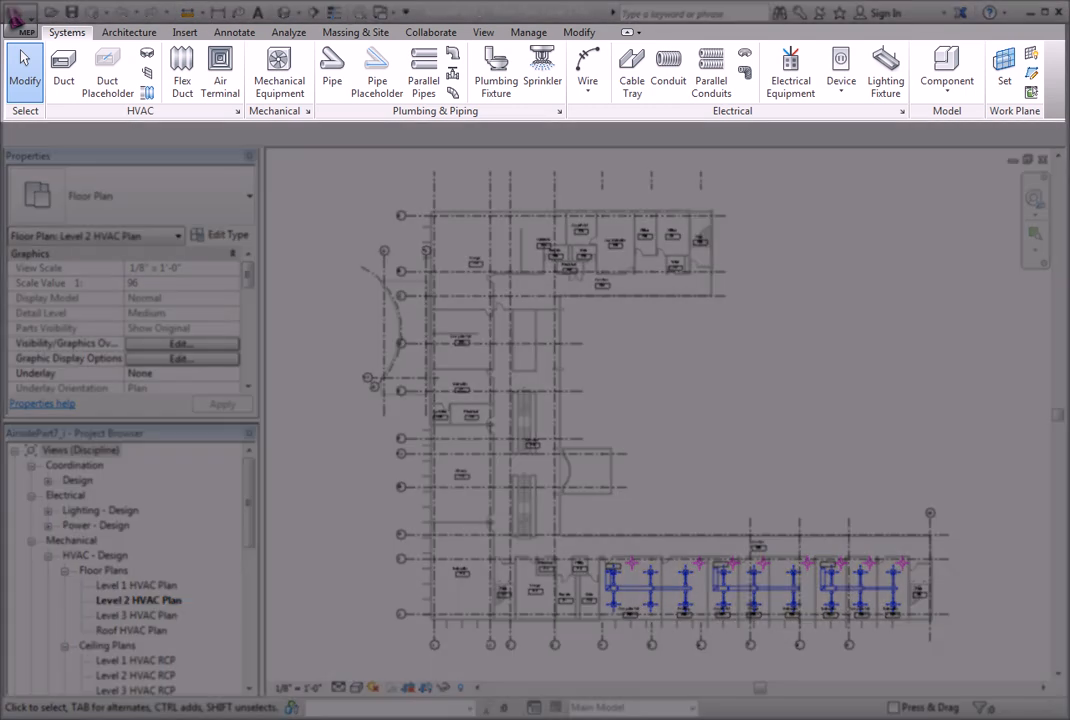
- Start a duct pressure loss report and select all the listed systems: WSHP-2-1, WSHP-2-2 and WSHP-2-3
click(289, 33)
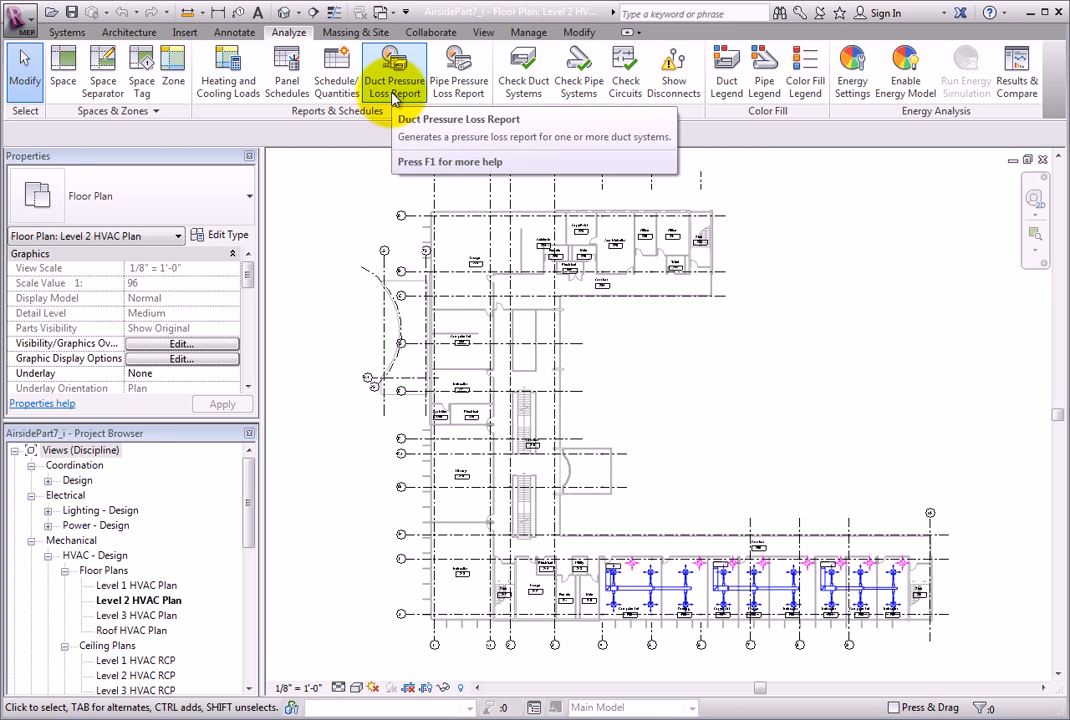
click(395, 90)
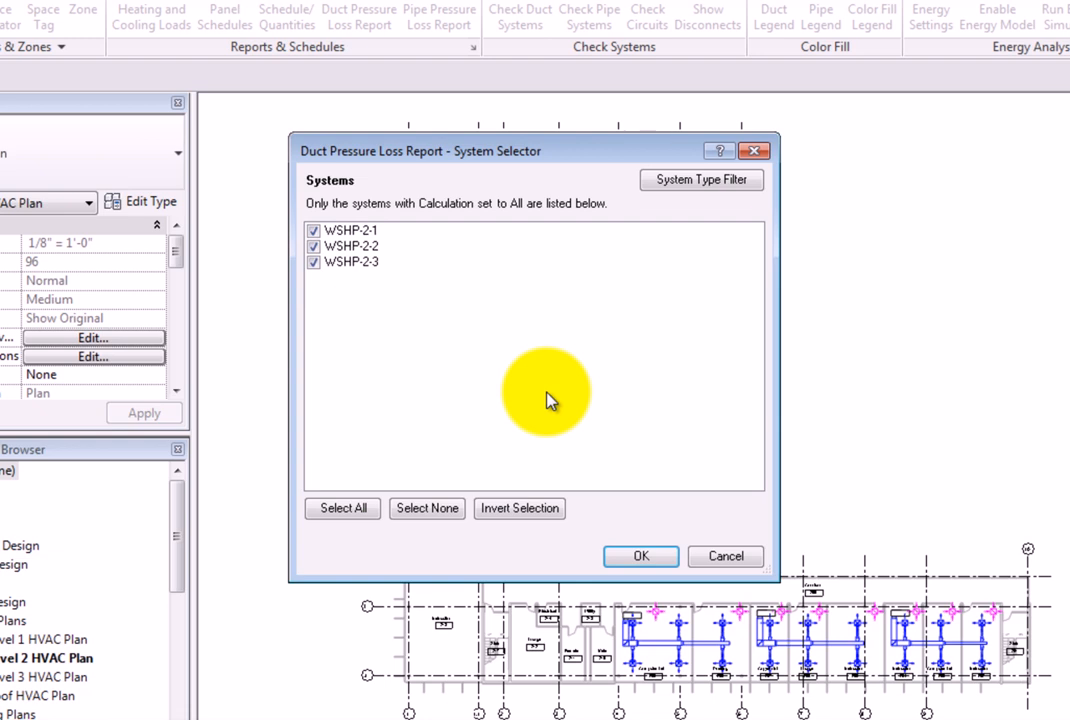
click(314, 263)
click(313, 262)
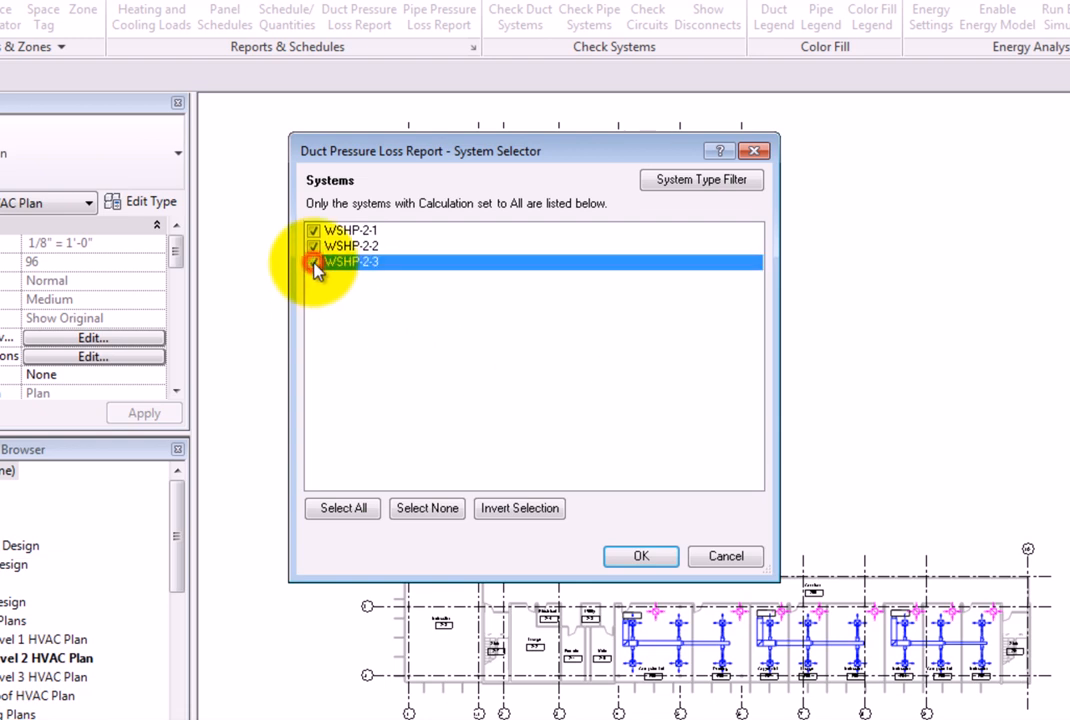
click(400, 510)
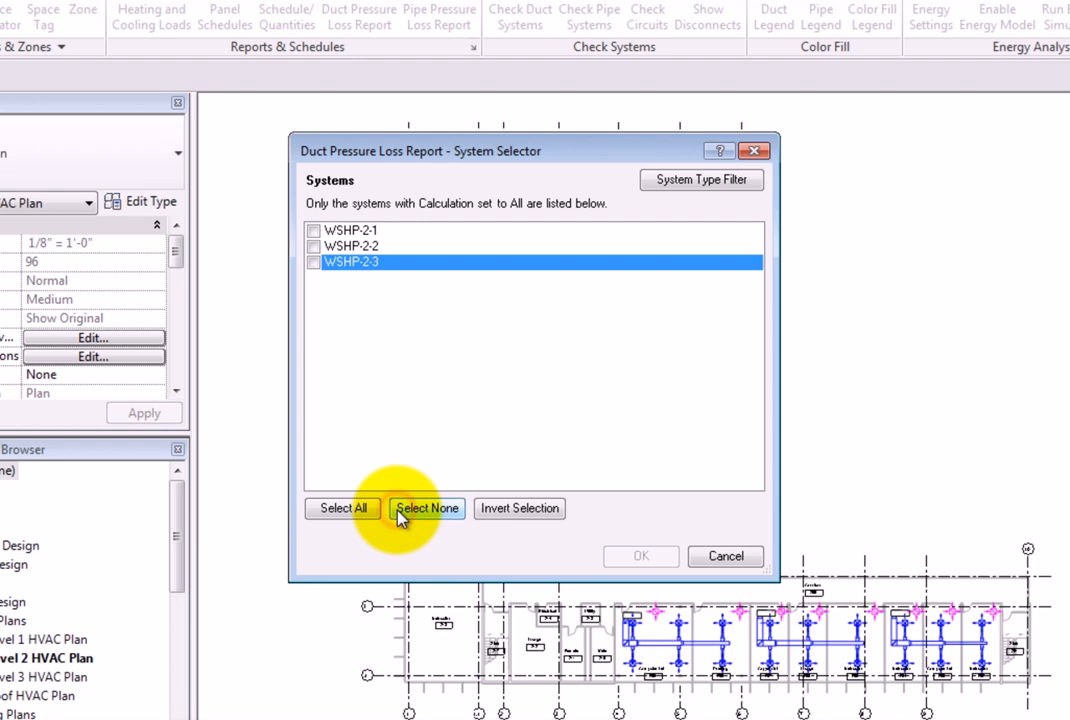
click(352, 509)
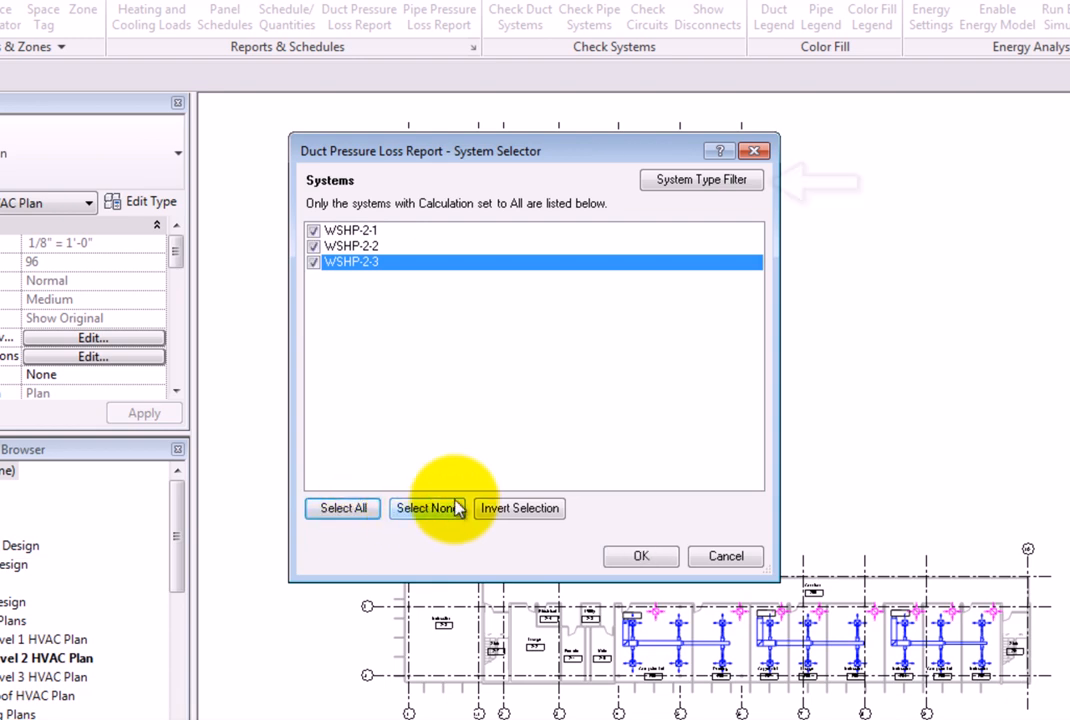
click(727, 186)
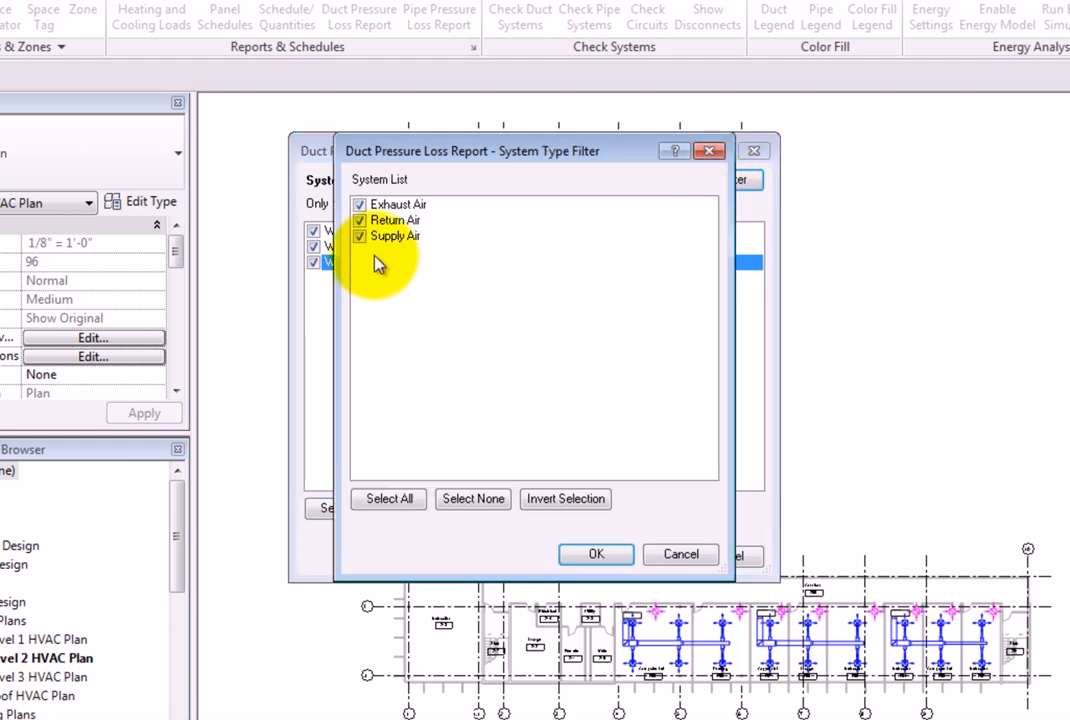
click(362, 206)
click(359, 221)
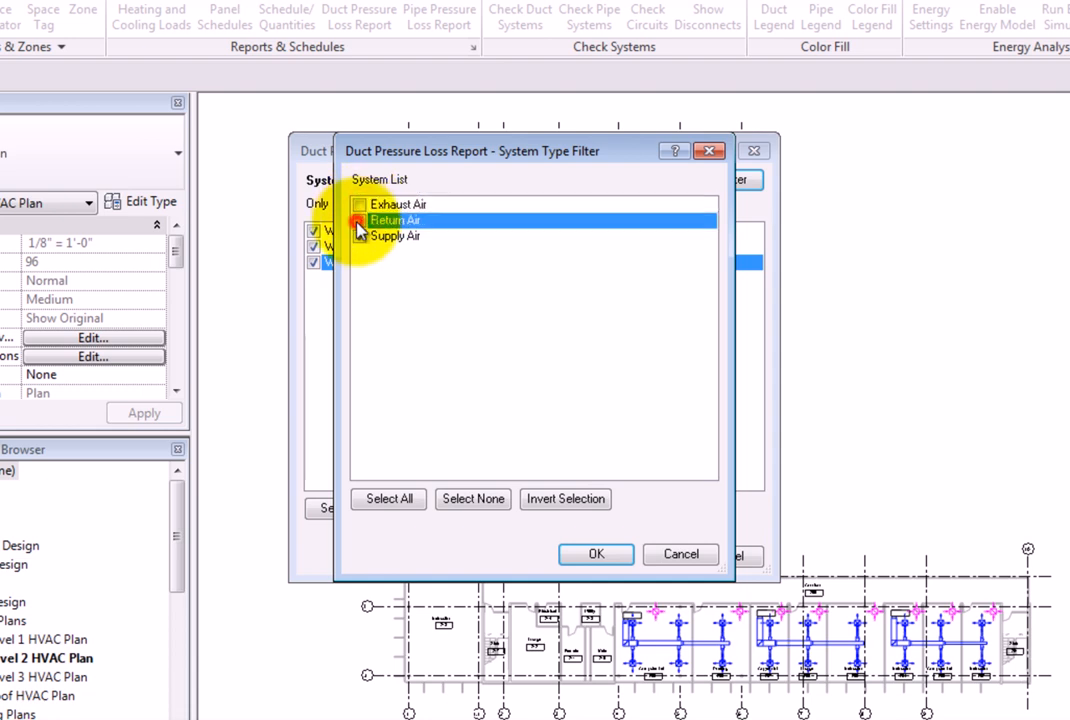
click(359, 237)
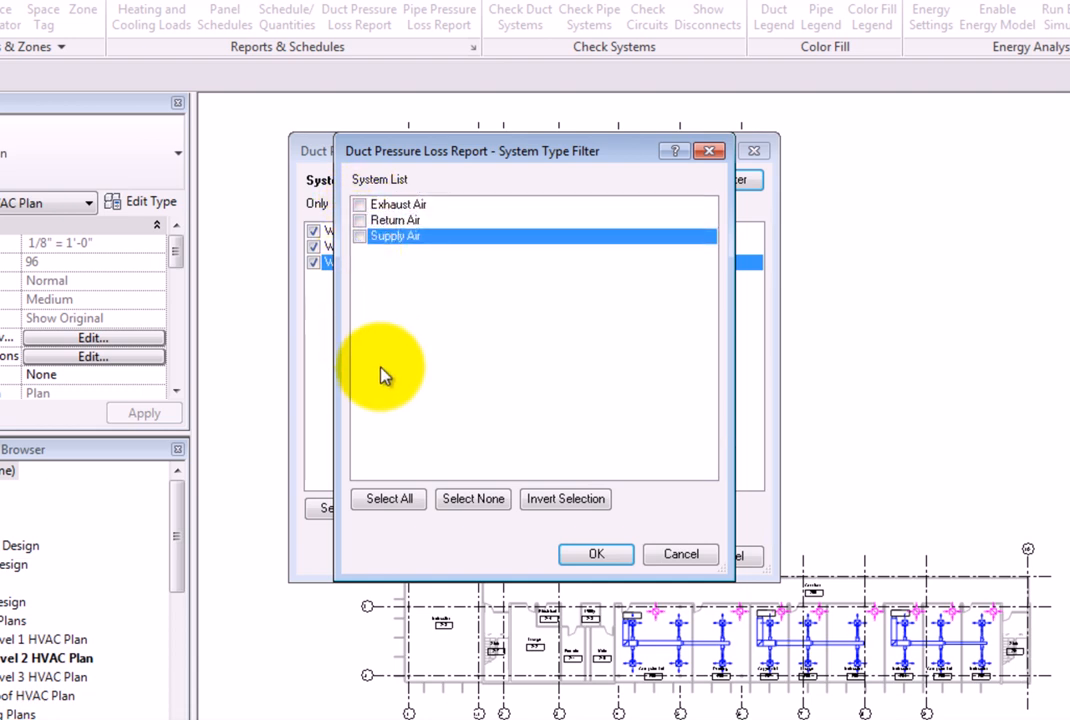
click(400, 490)
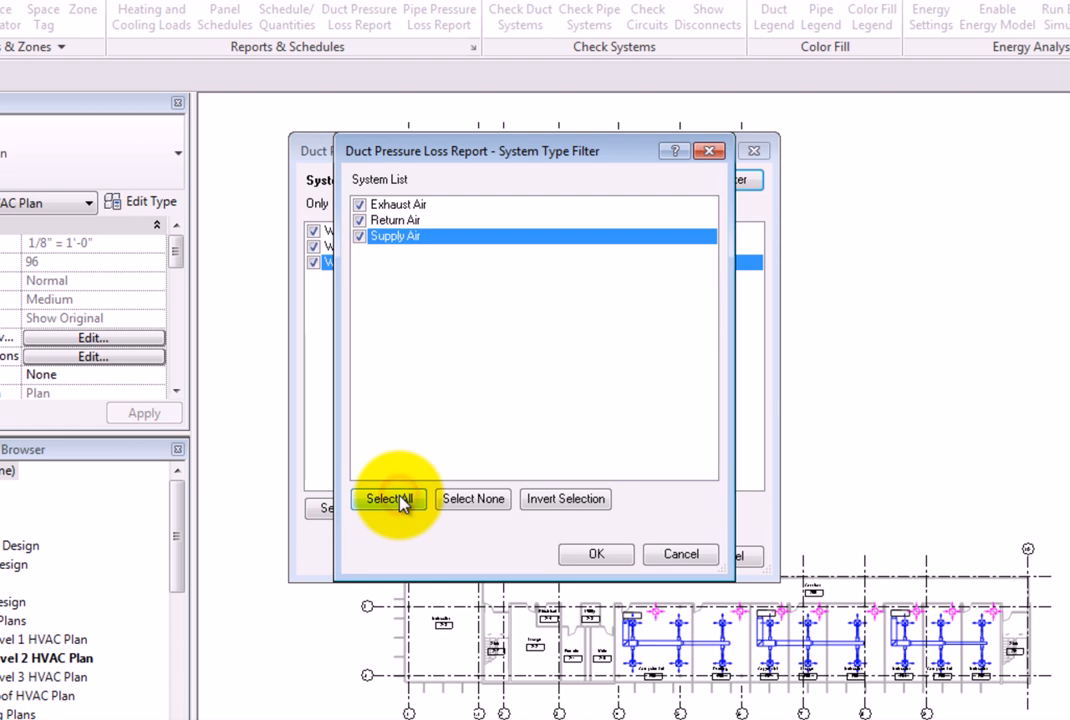
click(699, 557)
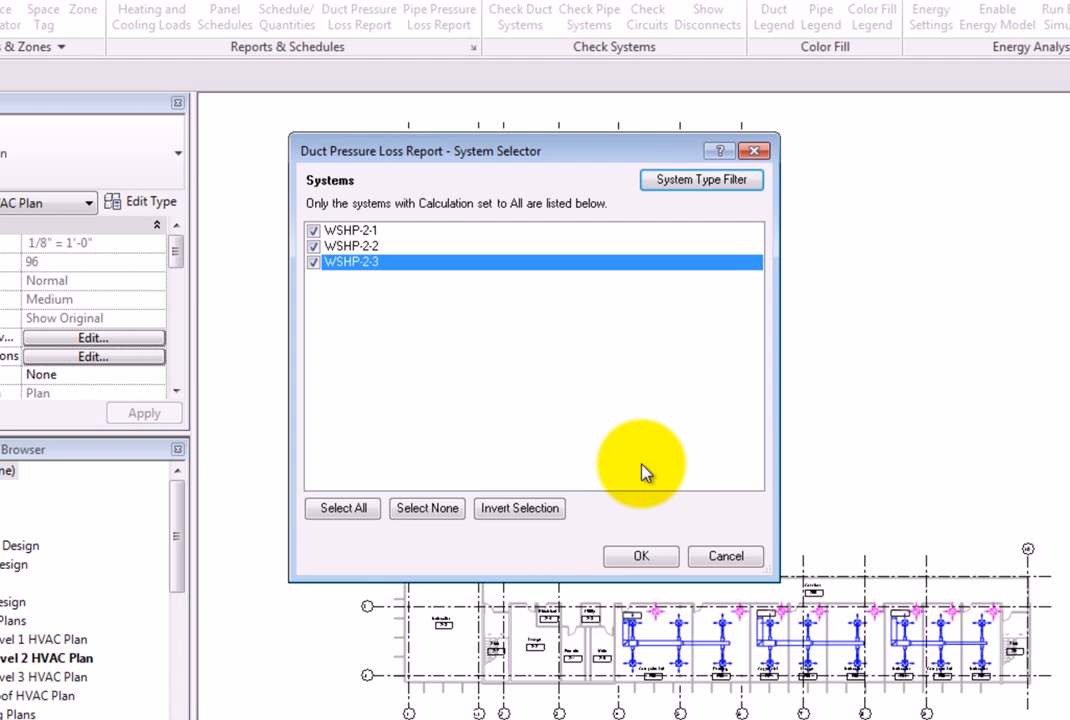
- Accept the three selected duct systems and proceed to the report settings
click(655, 560)
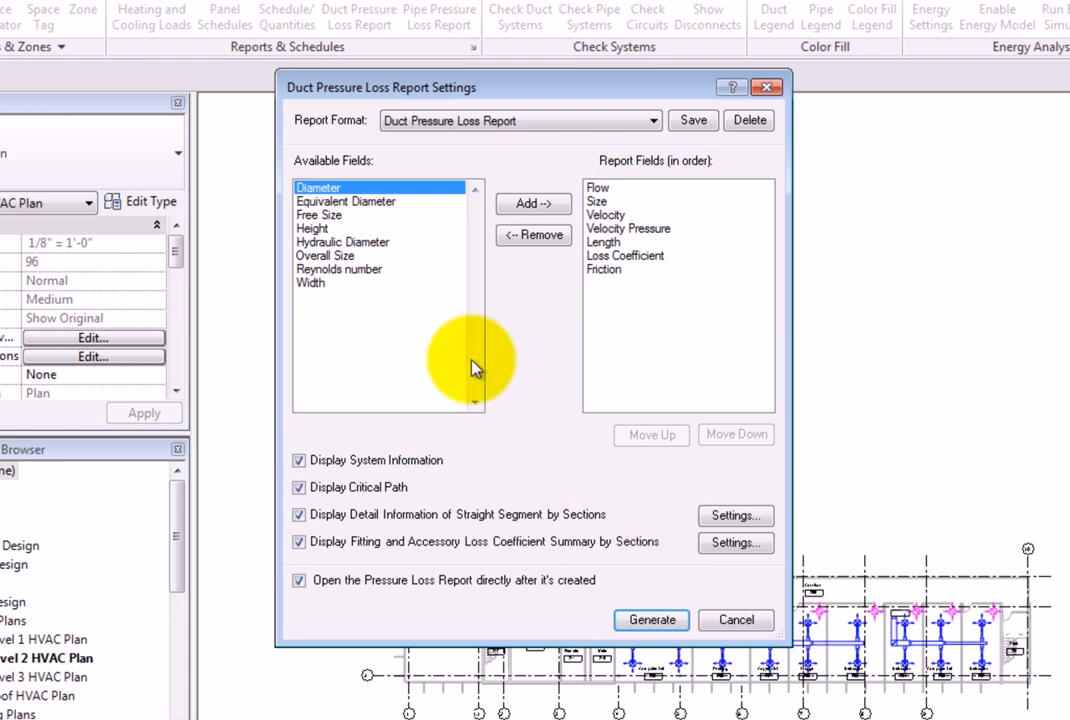
- Add Equivalent Diameter, Diameter, Free Size and Height to the report fields, and remove all four again
click(350, 202)
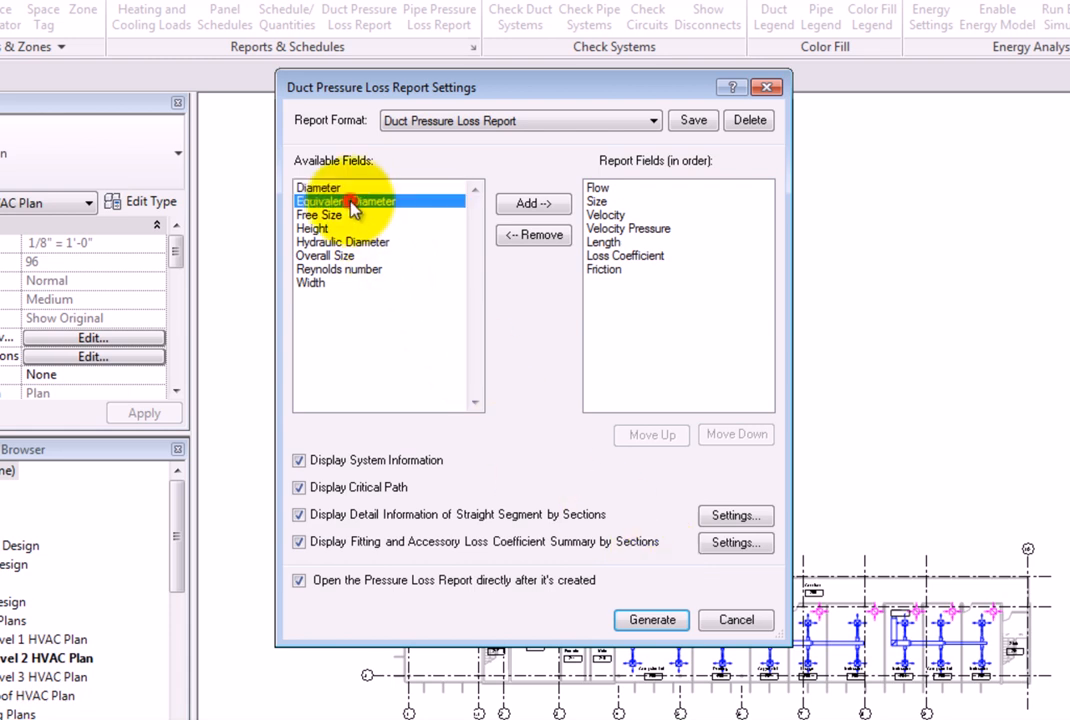
click(528, 205)
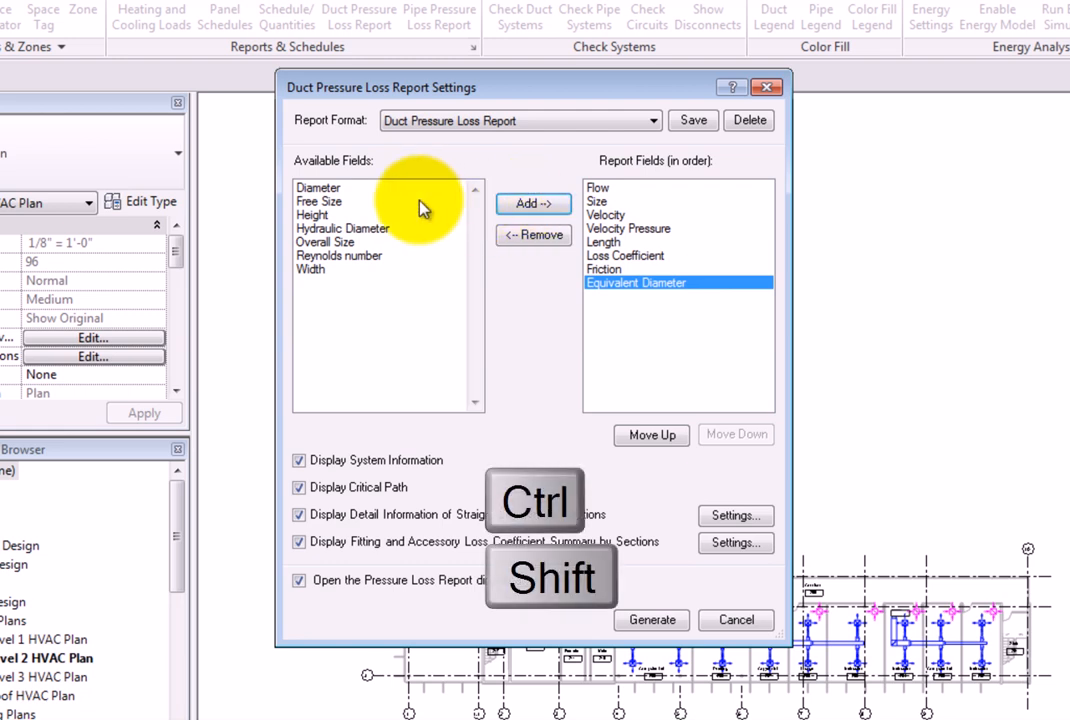
click(312, 189)
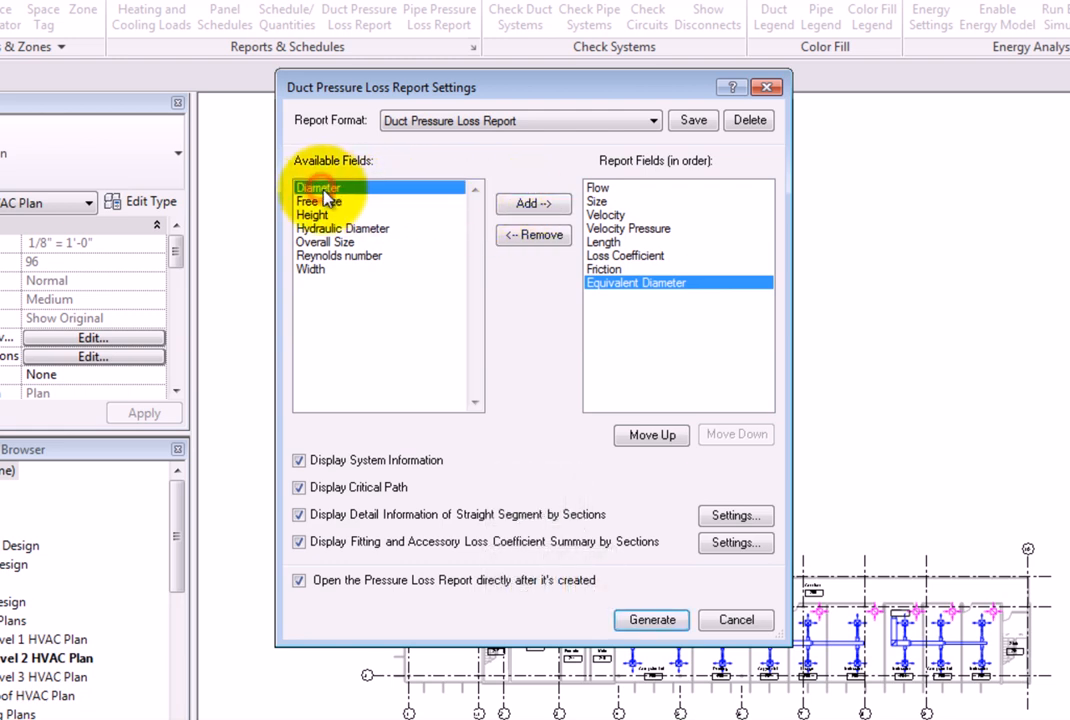
shift+click(307, 214)
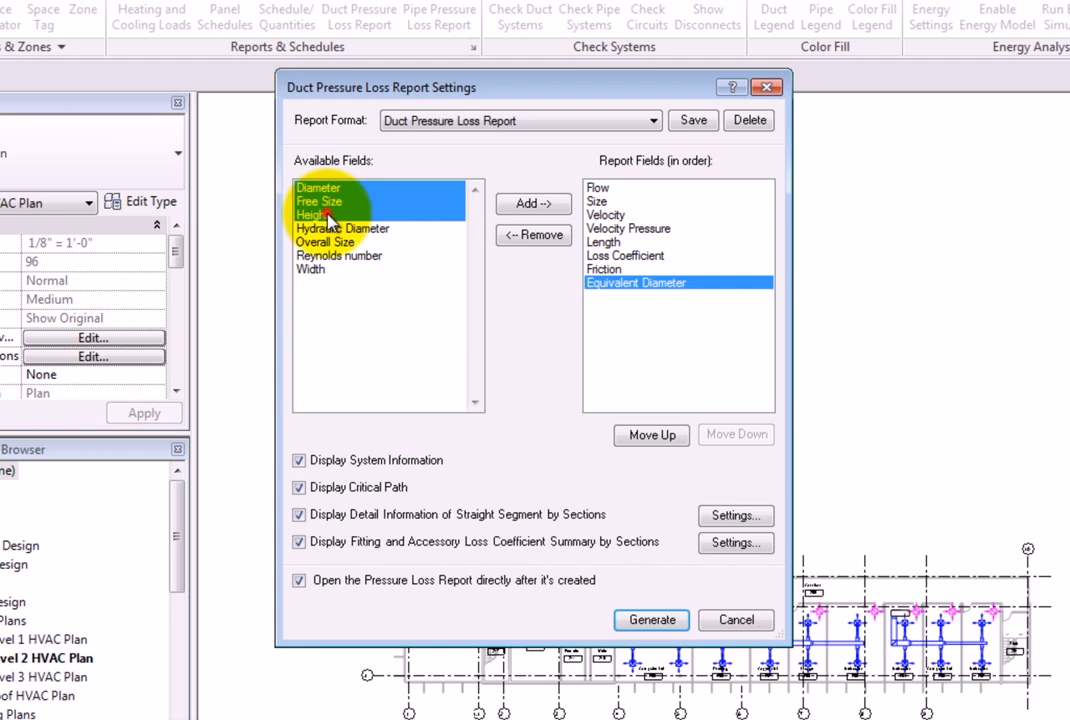
click(521, 205)
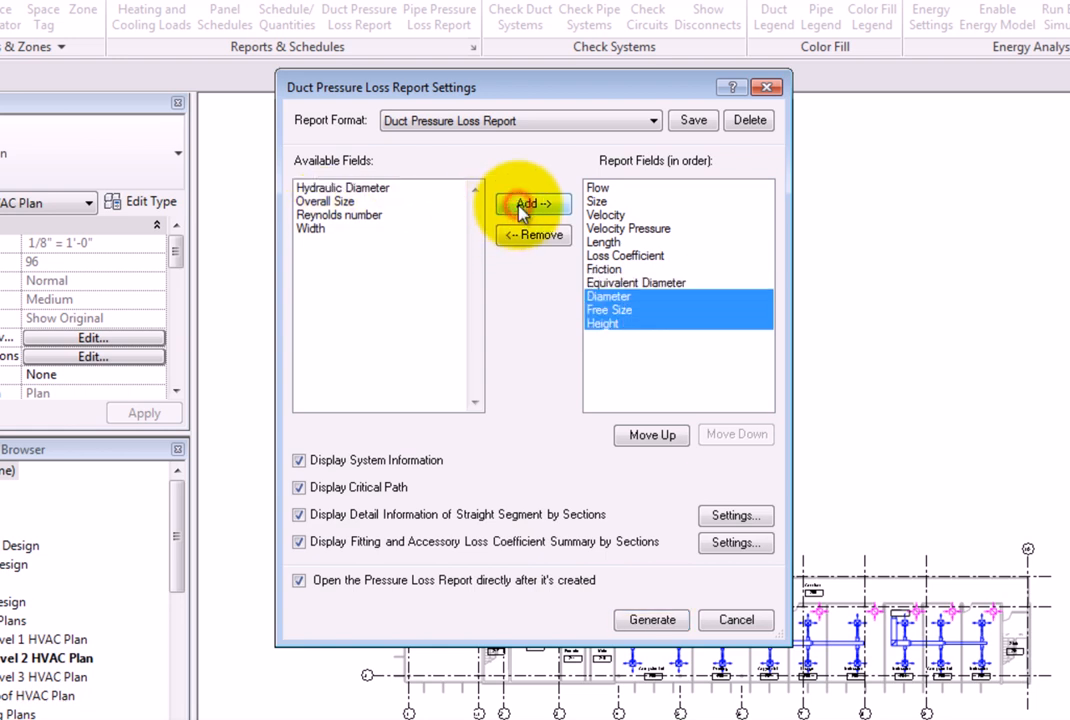
shift+click(607, 284)
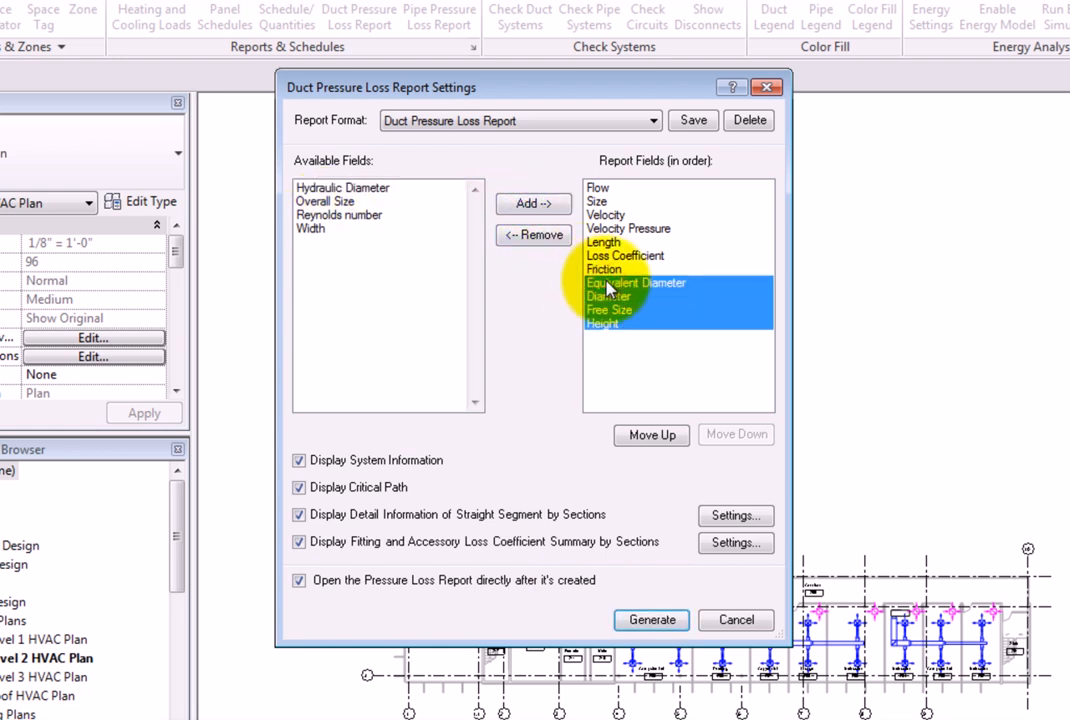
click(540, 236)
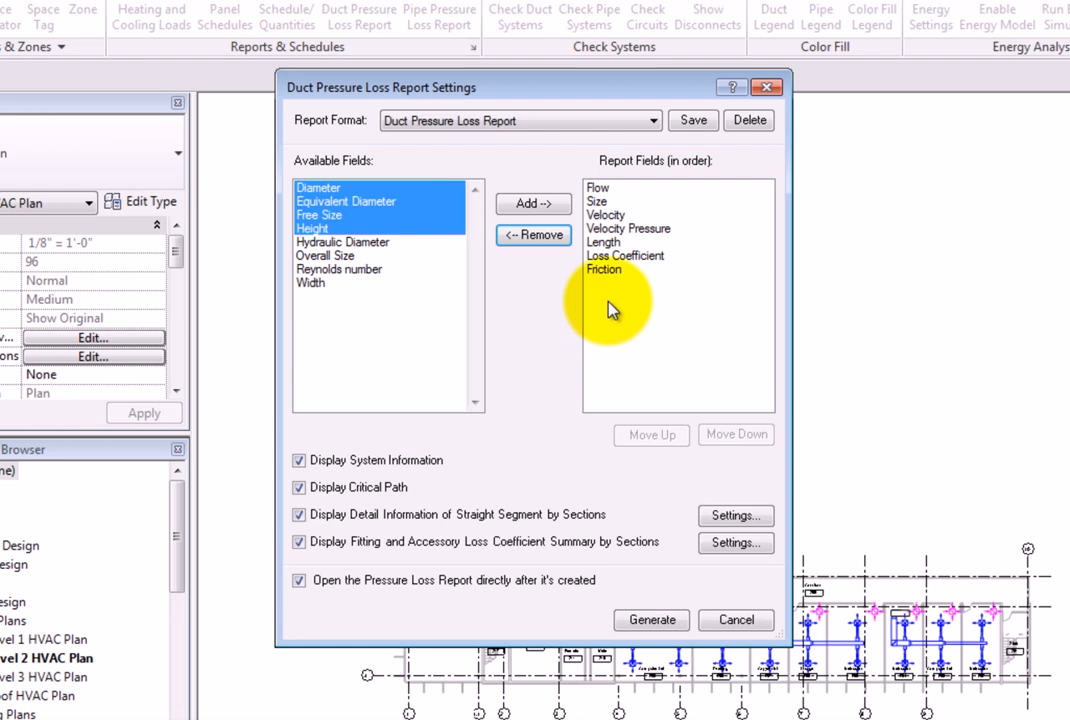
- Move the Friction field one place up in the report order and return it to the end
click(614, 271)
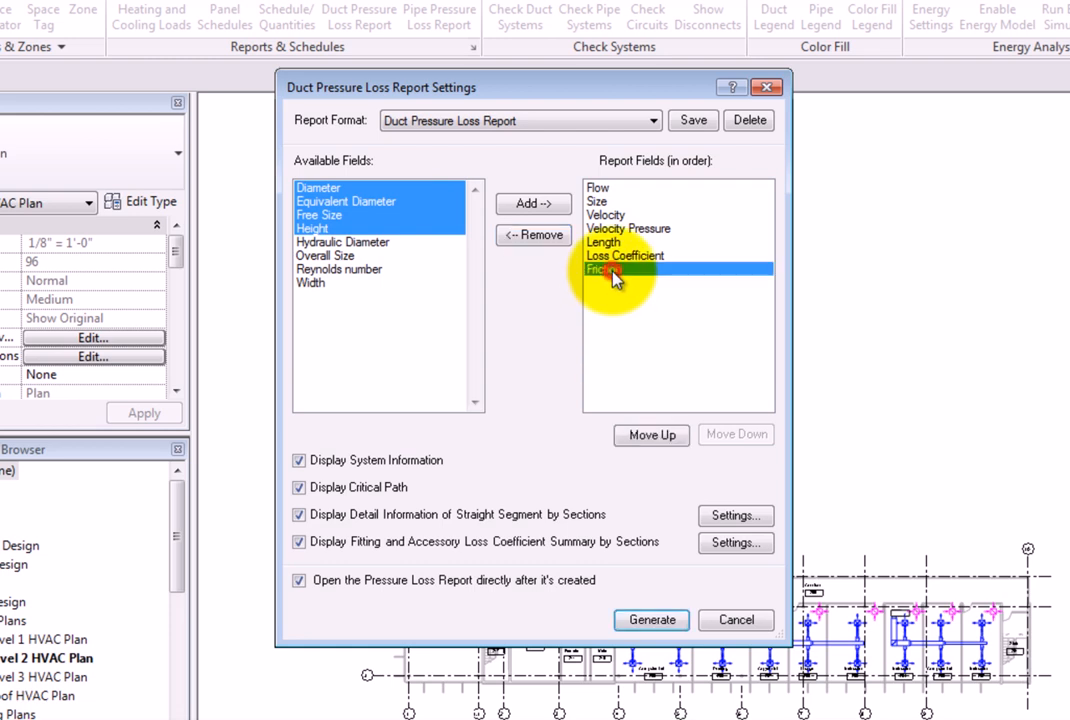
click(670, 435)
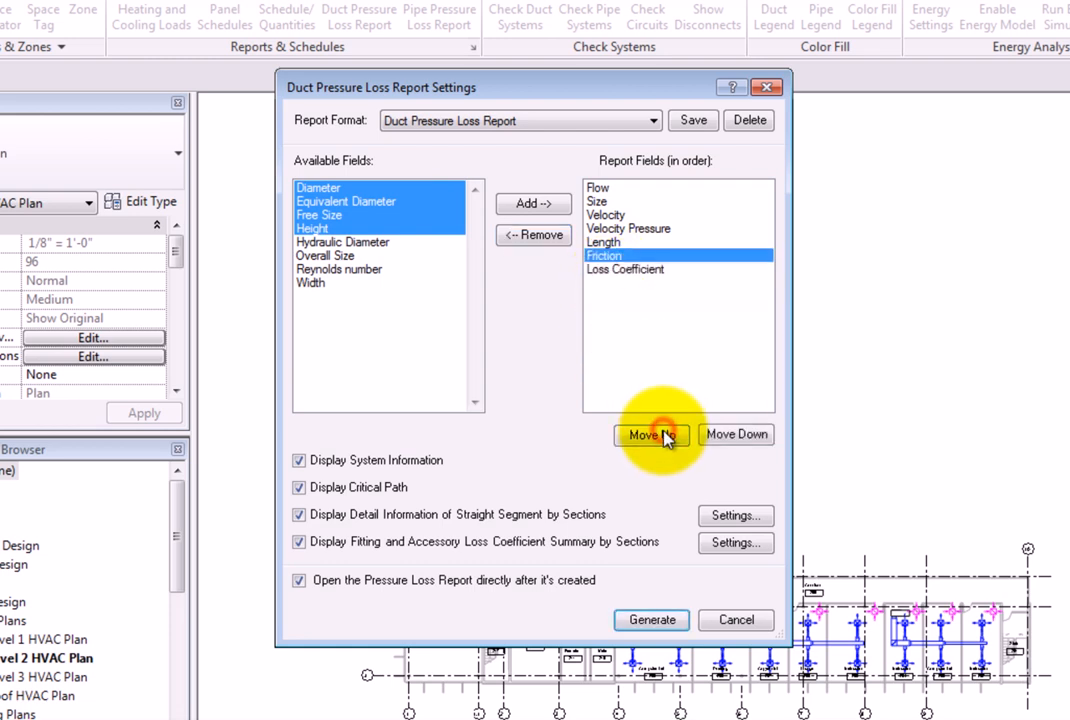
click(720, 437)
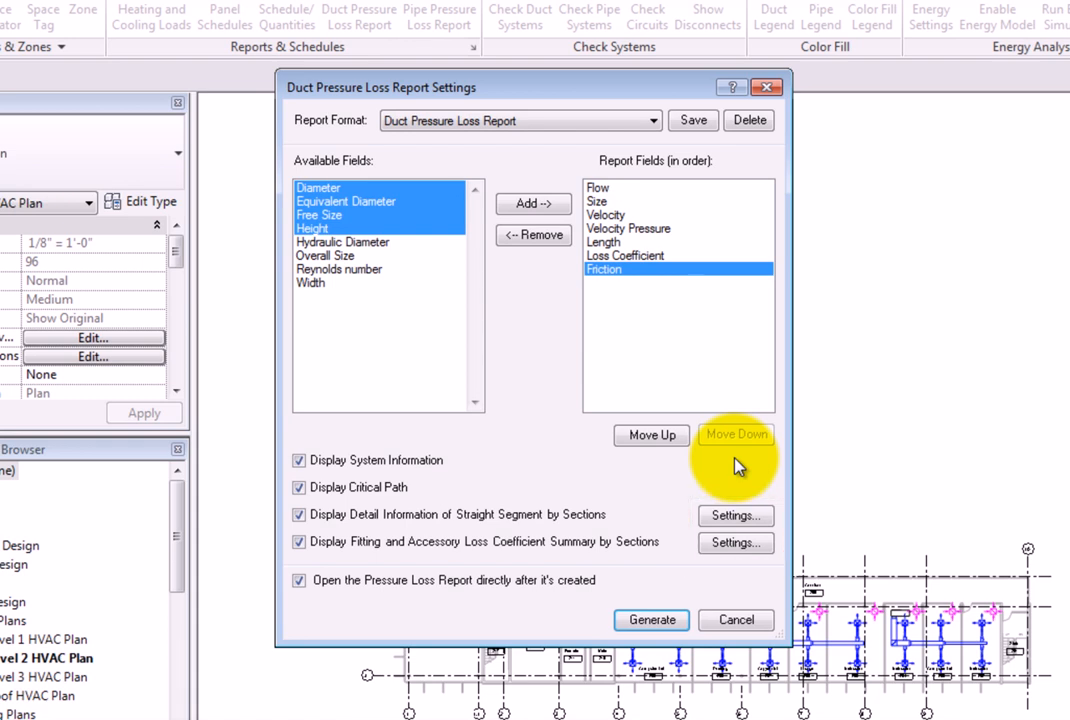
- Examine the field settings for straight segments and for fitting and accessory losses, accepting each without edits
click(757, 516)
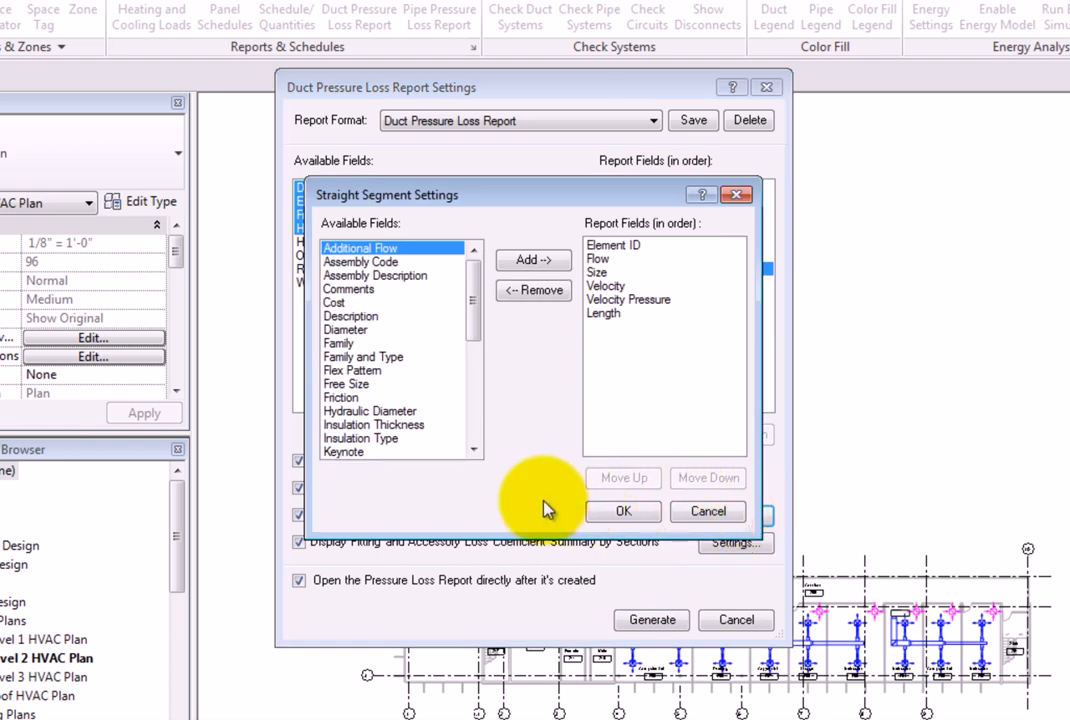
mouse_move(474, 335)
mouse_down()
mouse_move(473, 432)
mouse_move(476, 330)
mouse_up()
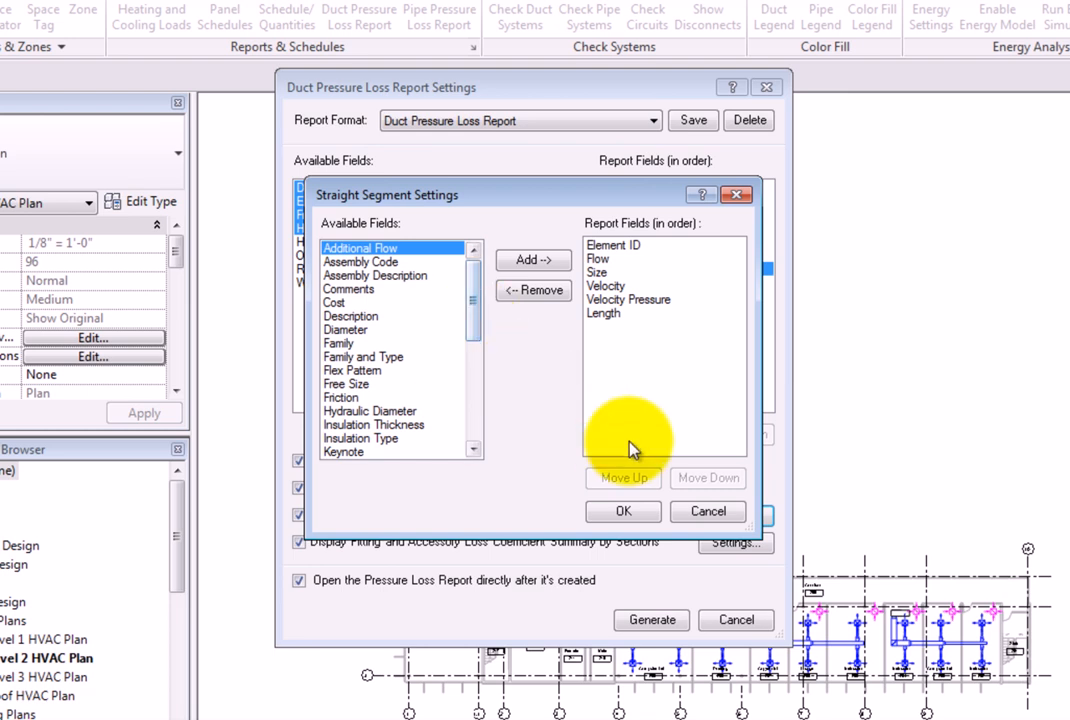
click(623, 511)
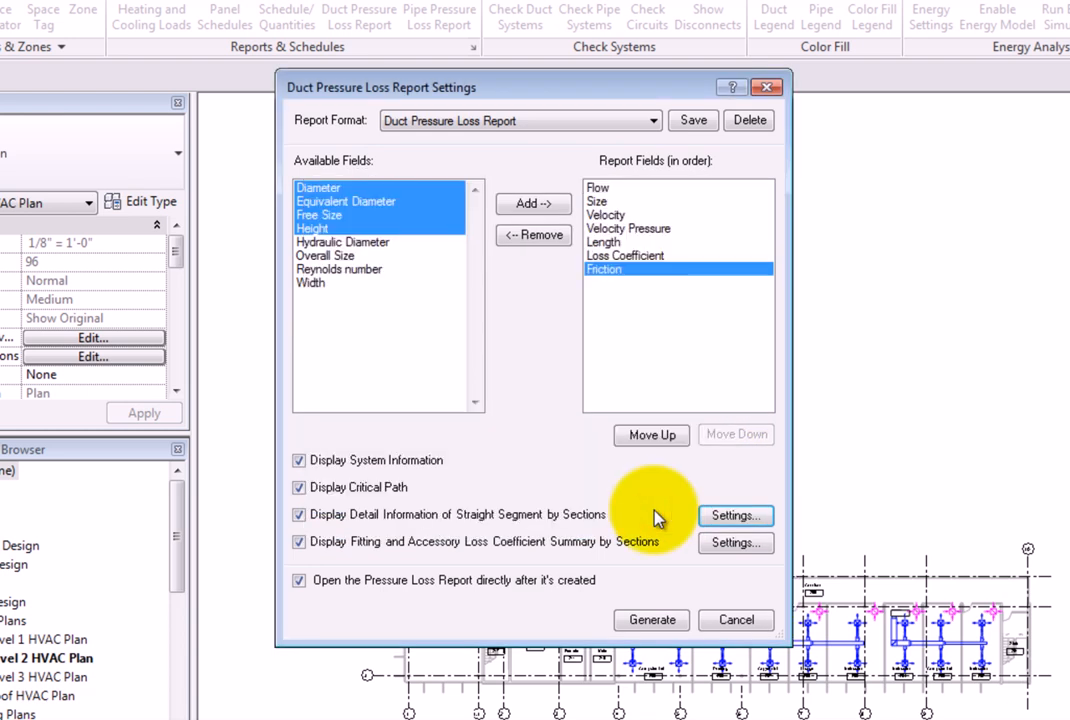
click(762, 545)
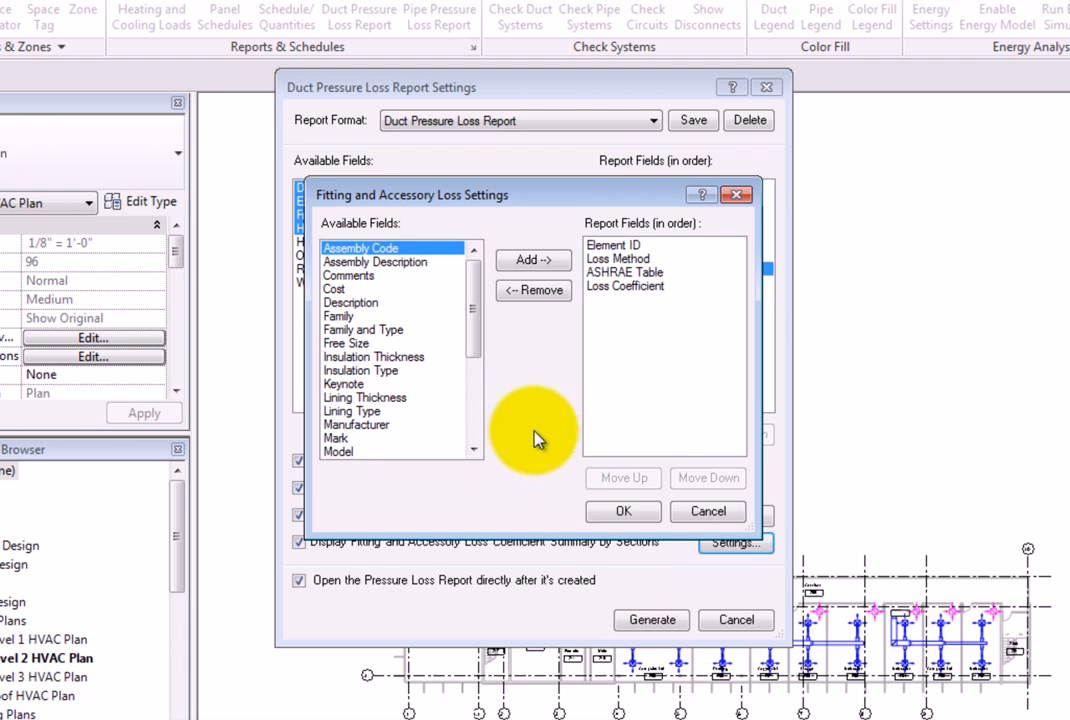
click(476, 349)
drag(478, 385, 476, 430)
click(623, 512)
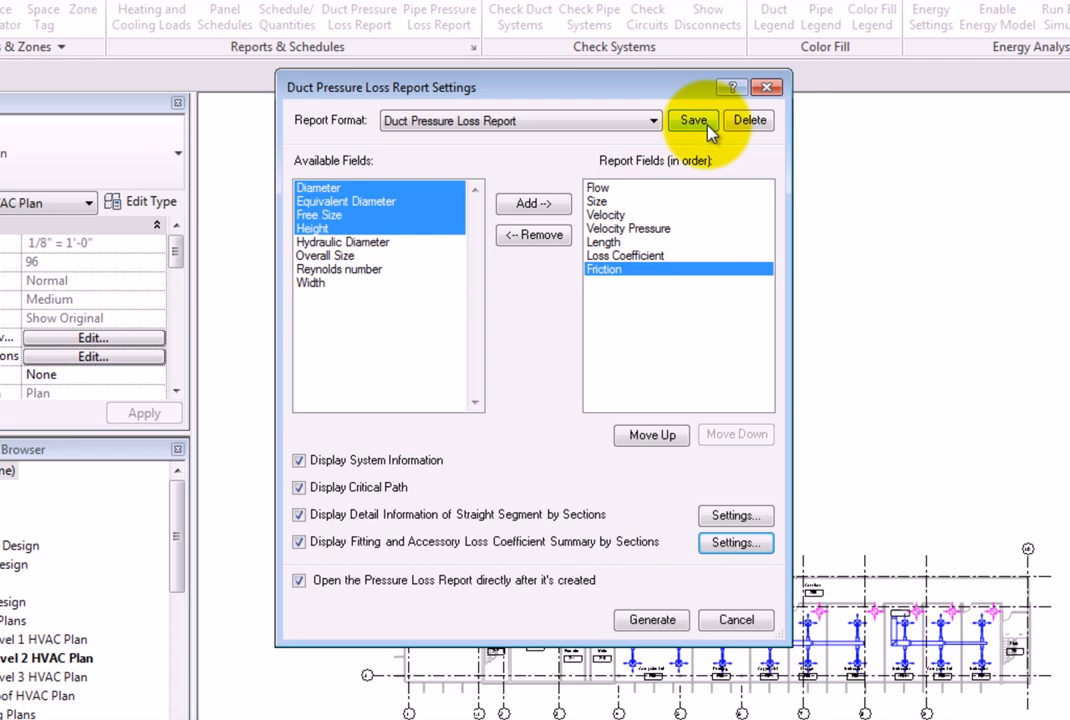
- Save the report format under the name Duct Pressure Loss Report, overriding the existing format
click(652, 121)
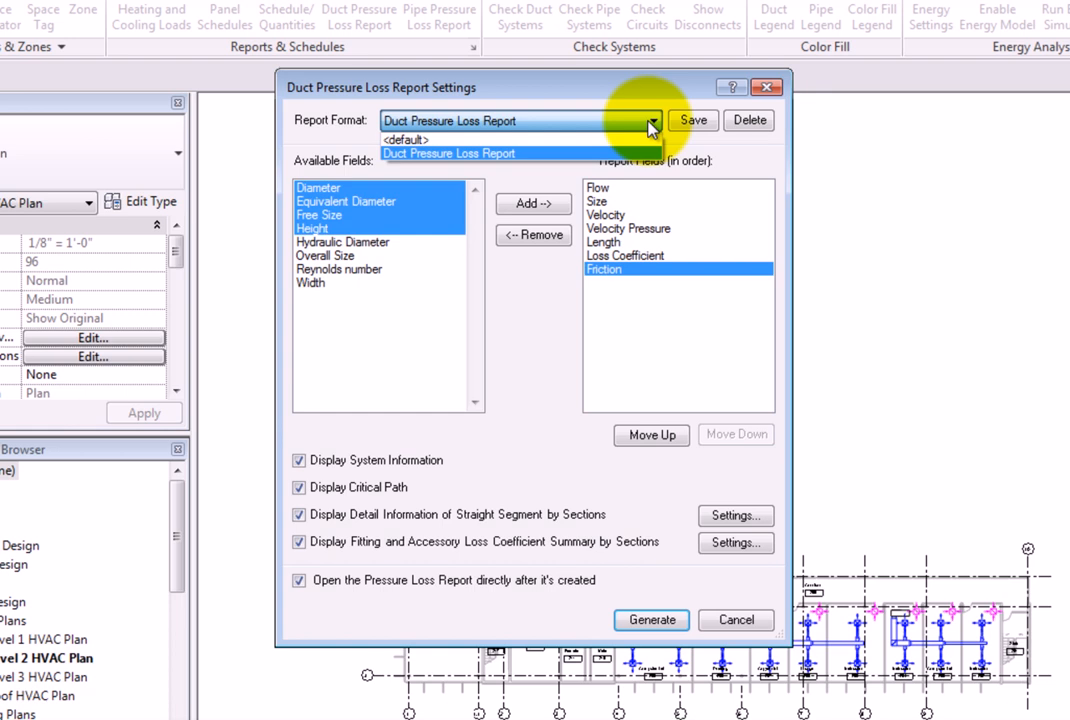
click(652, 121)
click(690, 120)
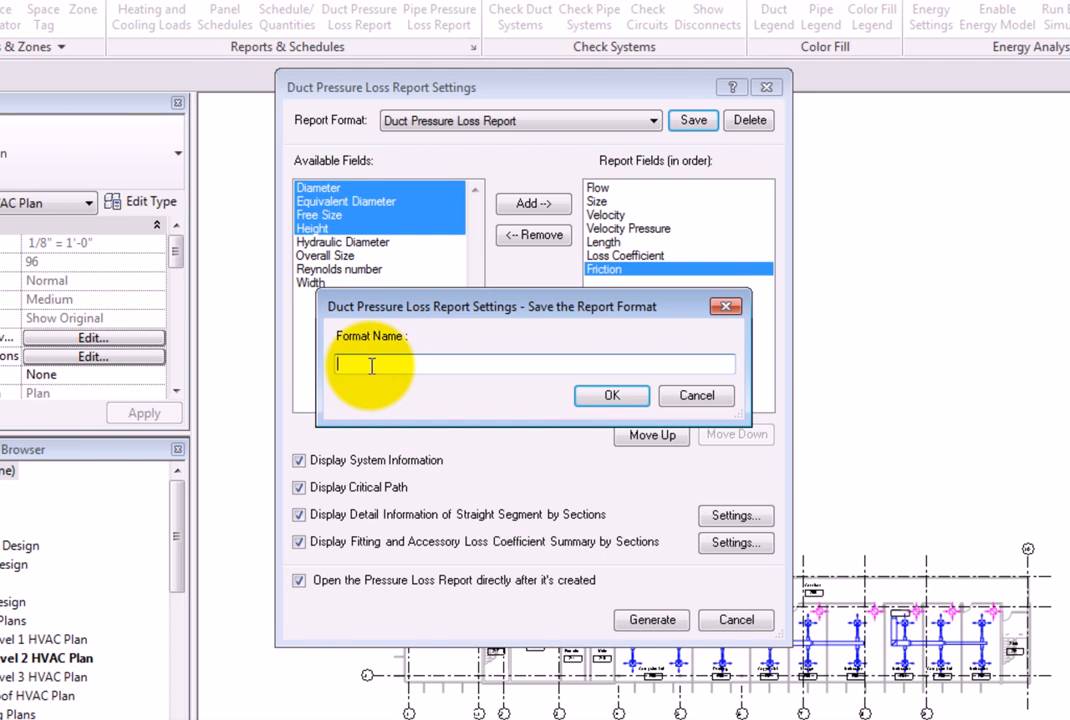
text(Duct Pressure Loss Report)
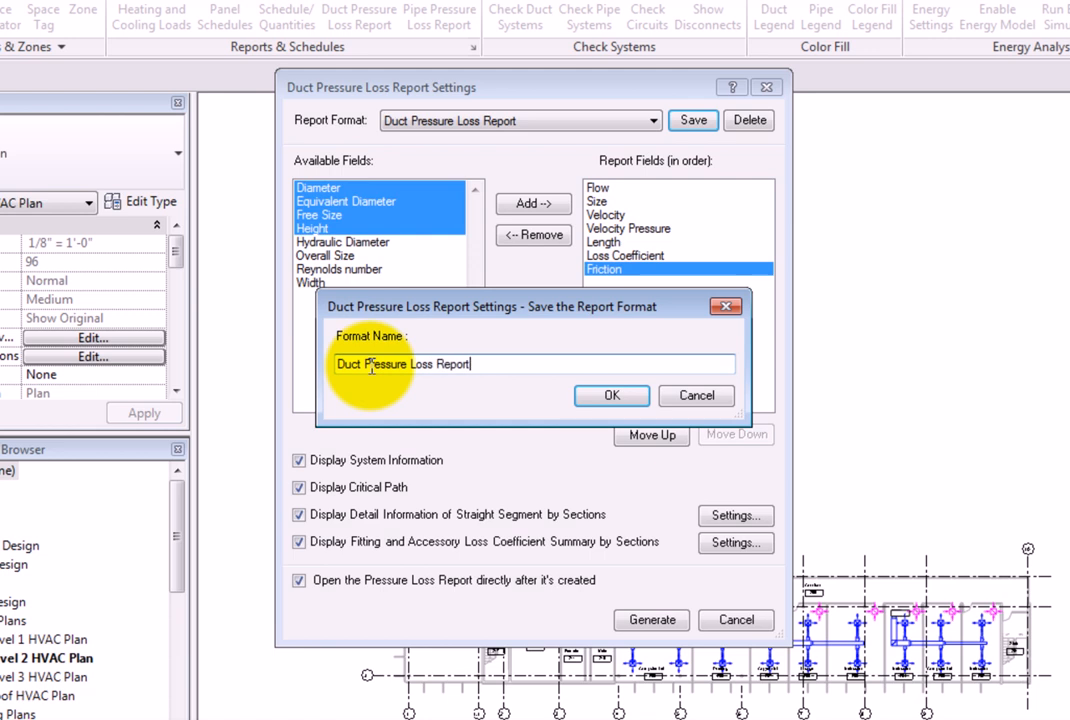
click(610, 395)
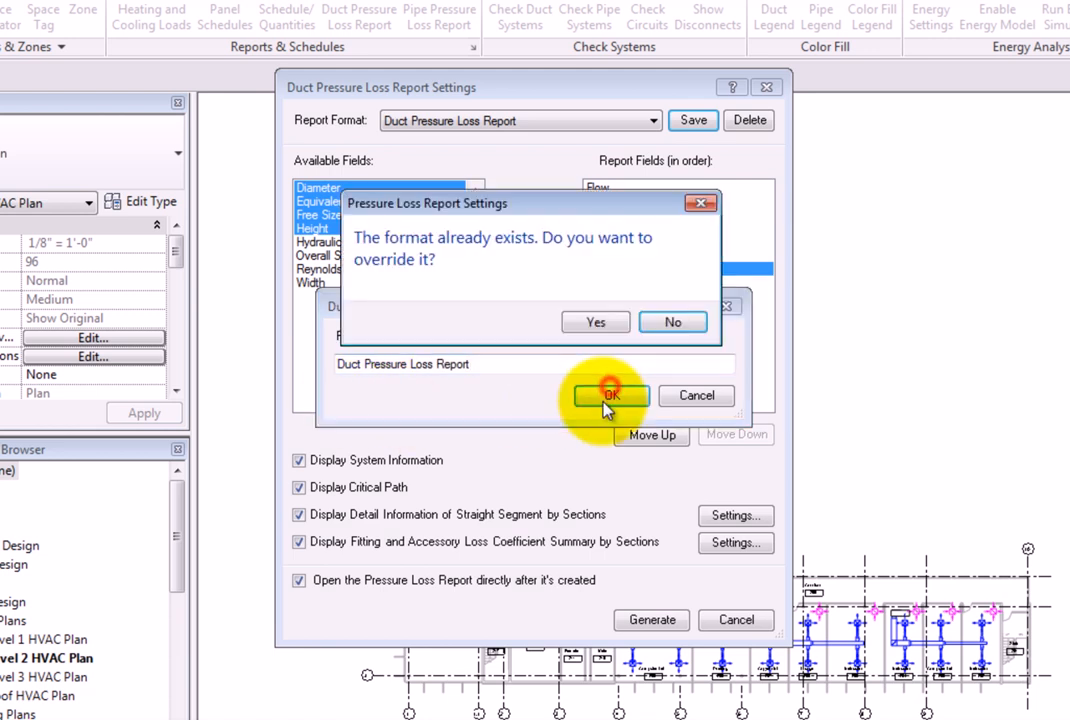
click(600, 321)
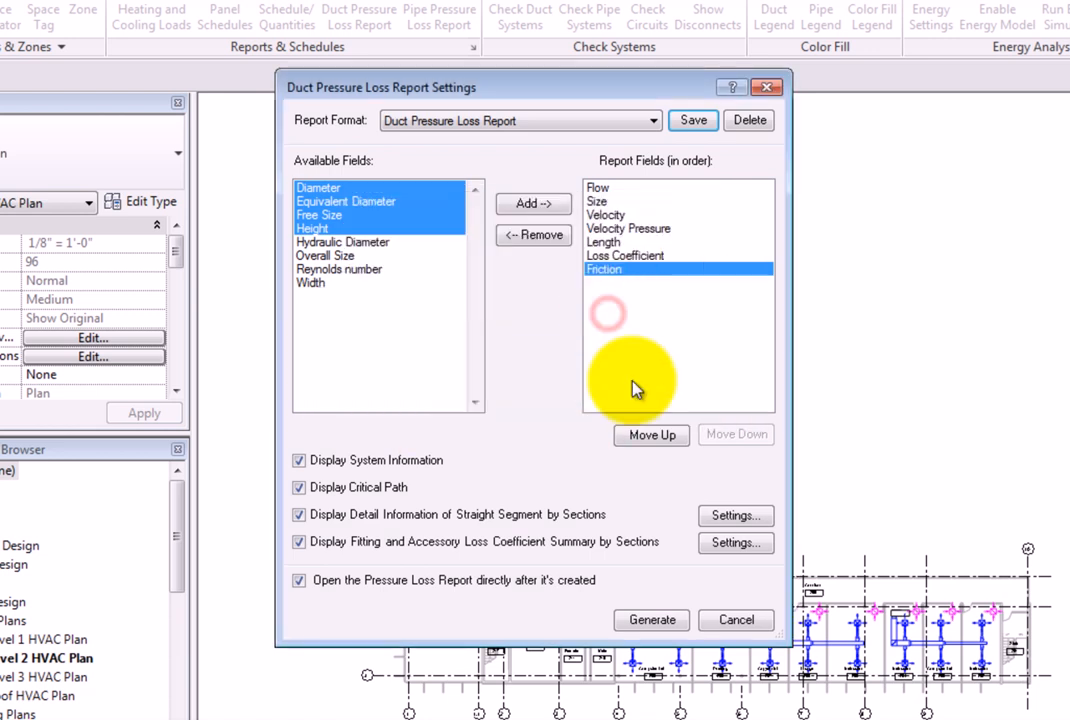
- Generate the report and save it as a web page (*.html) named Duct Pressure Loss Report in the rmep13c0008_data folder
click(675, 622)
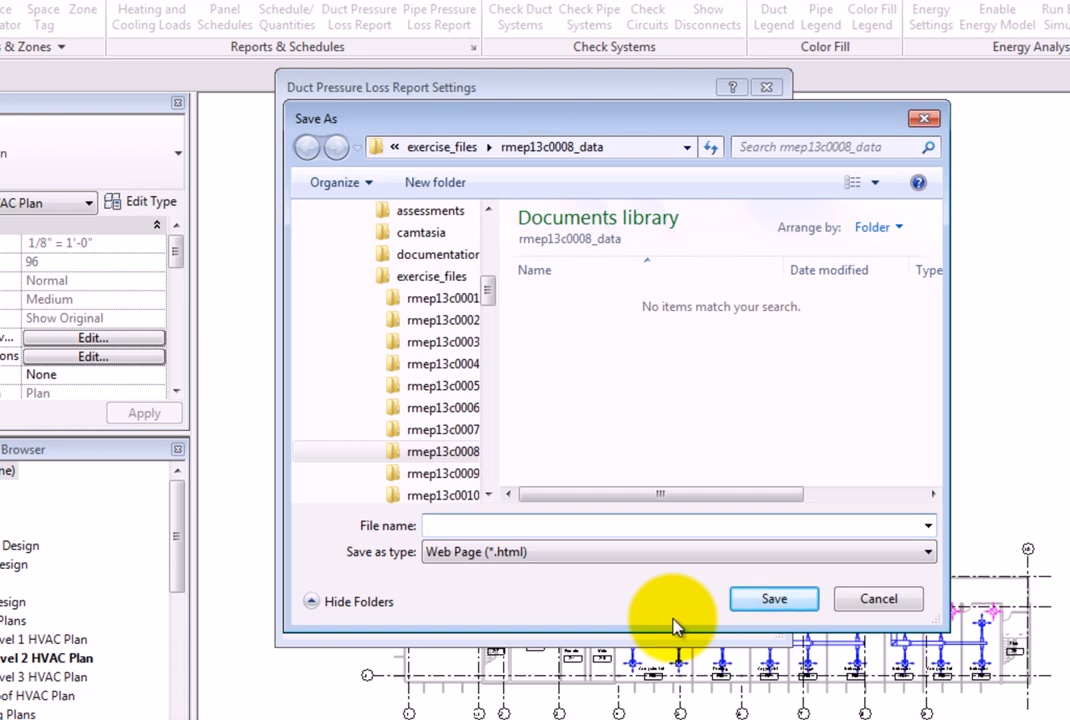
click(457, 530)
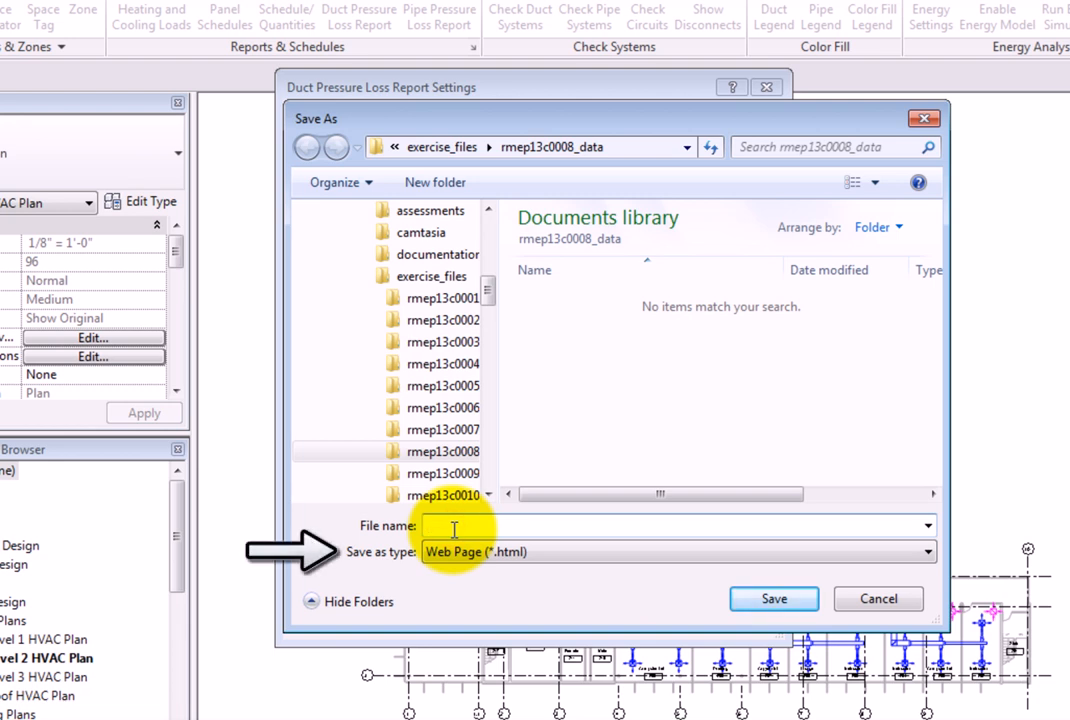
click(640, 556)
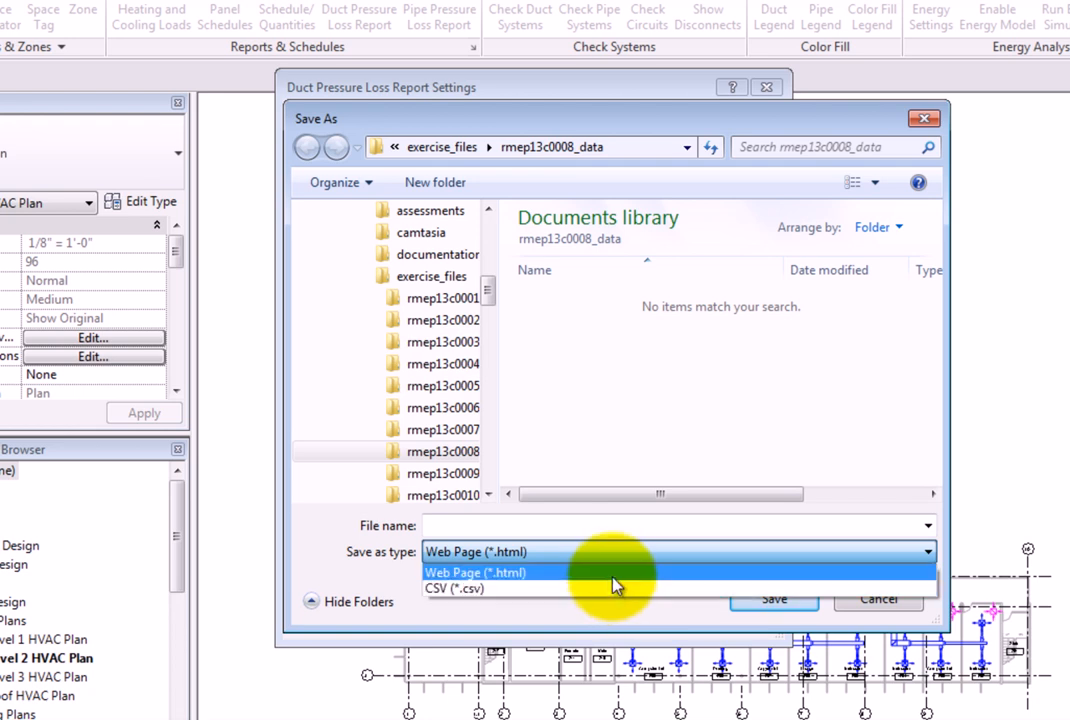
click(612, 576)
click(595, 524)
text(Duc)
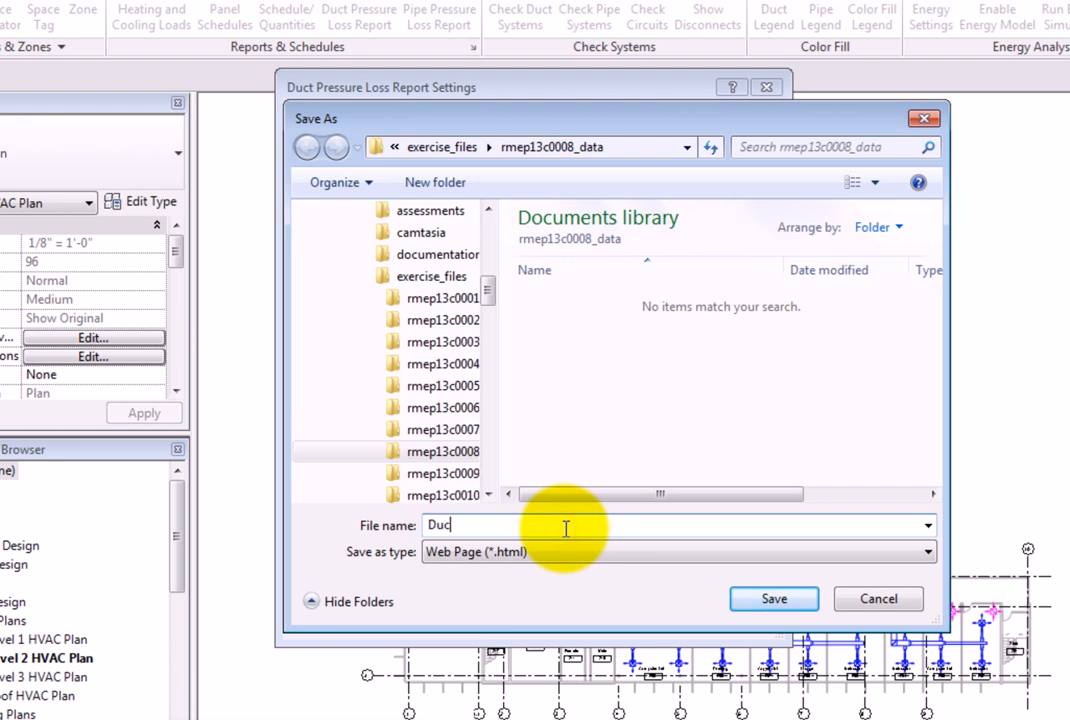
text(t Pressure Loss Report)
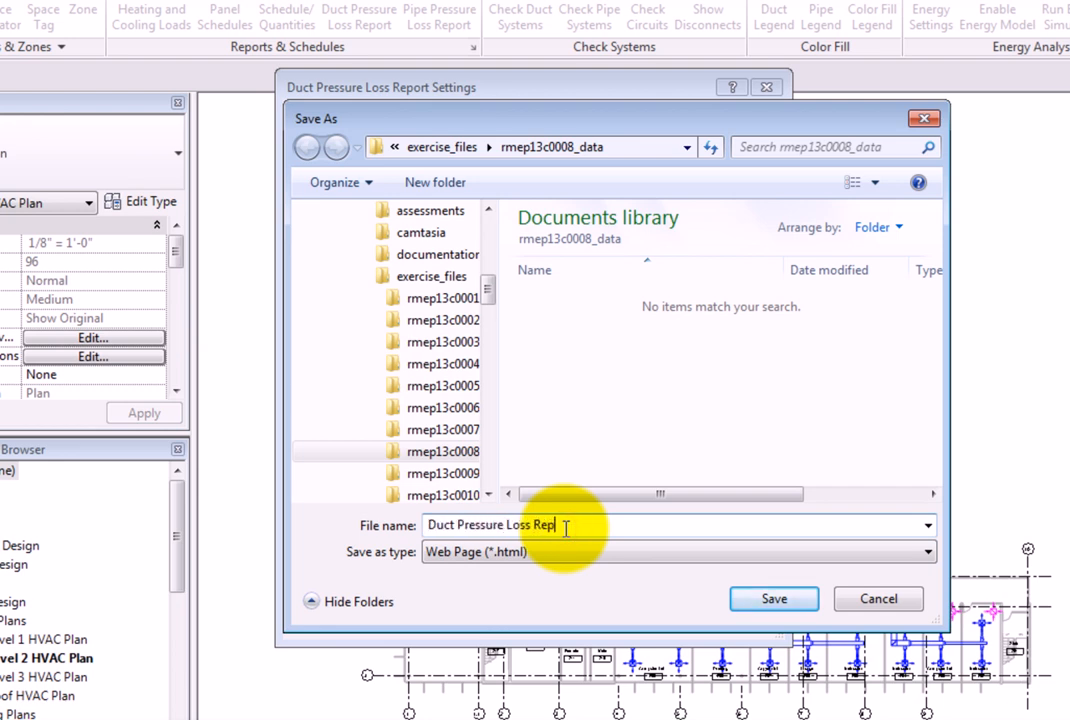
click(760, 599)
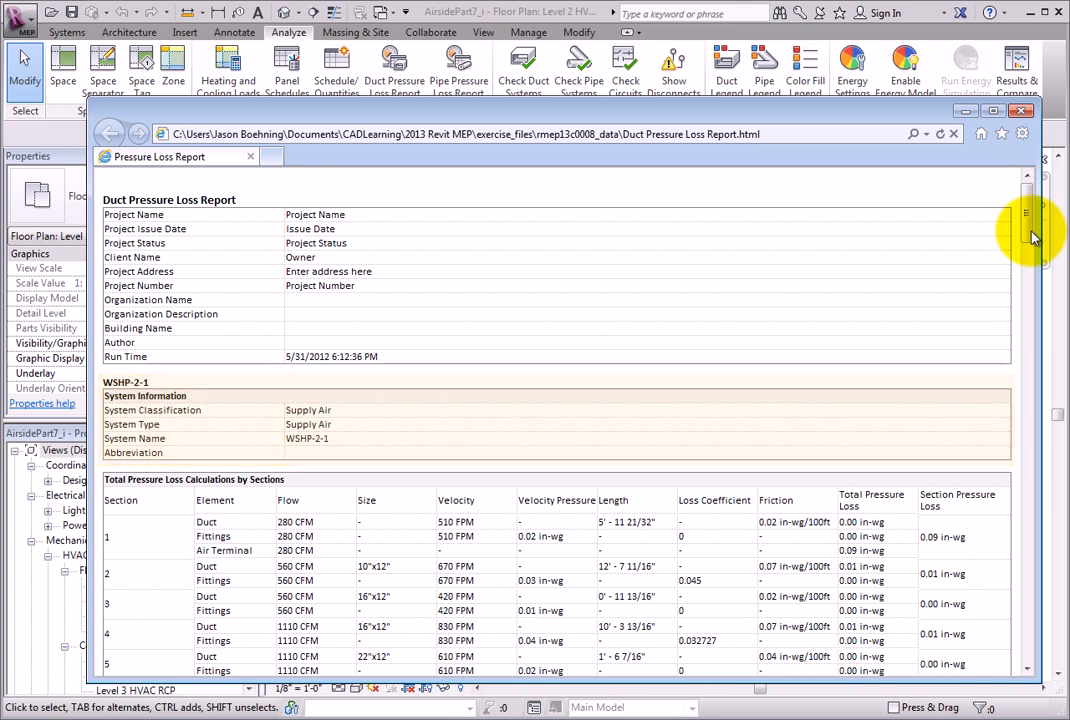
- Examine the WSHP-2-1 section calculations, critical path, straight segment details and fitting loss coefficients in the generated report
drag(1030, 233, 1031, 272)
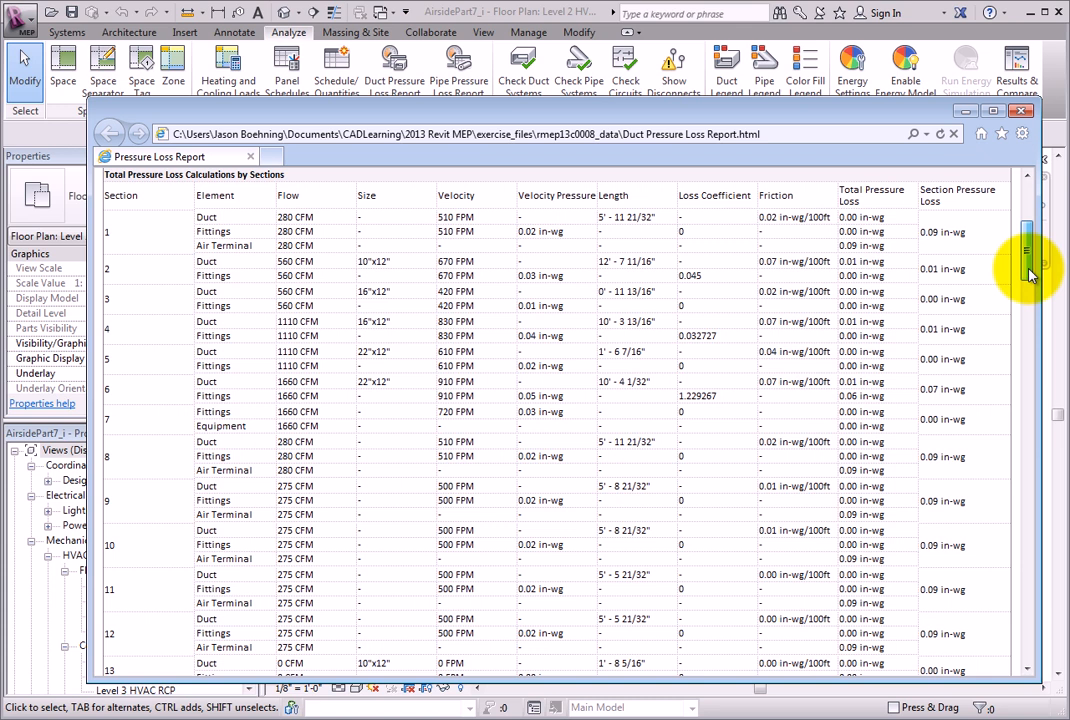
drag(1030, 275, 1030, 288)
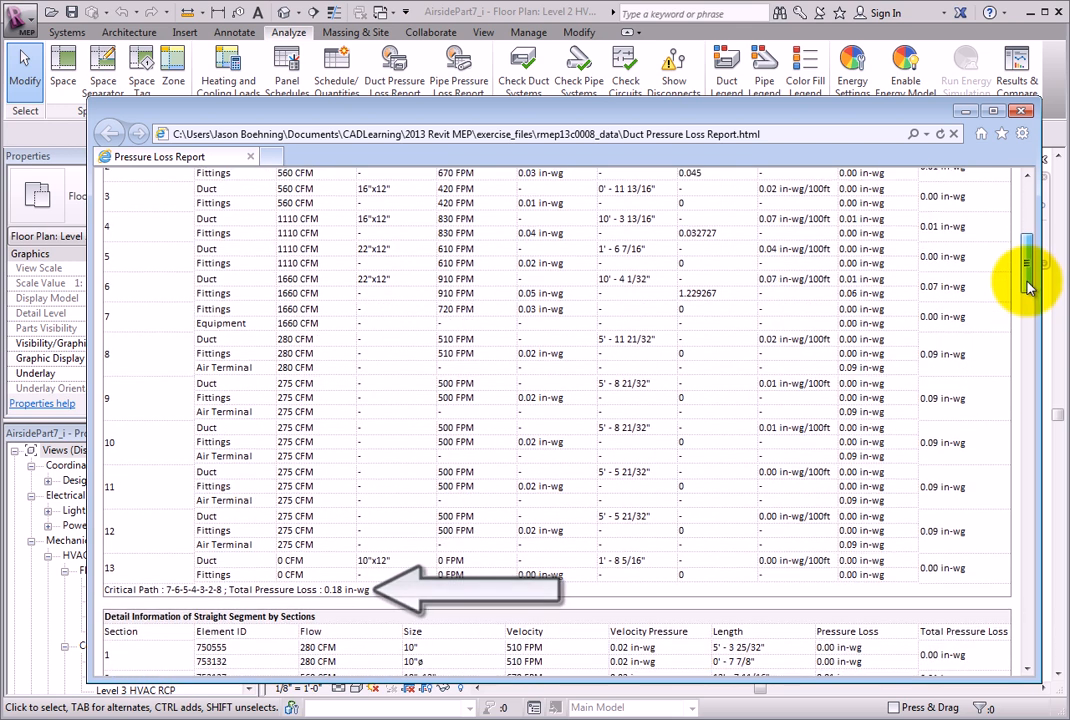
drag(1030, 288, 1027, 340)
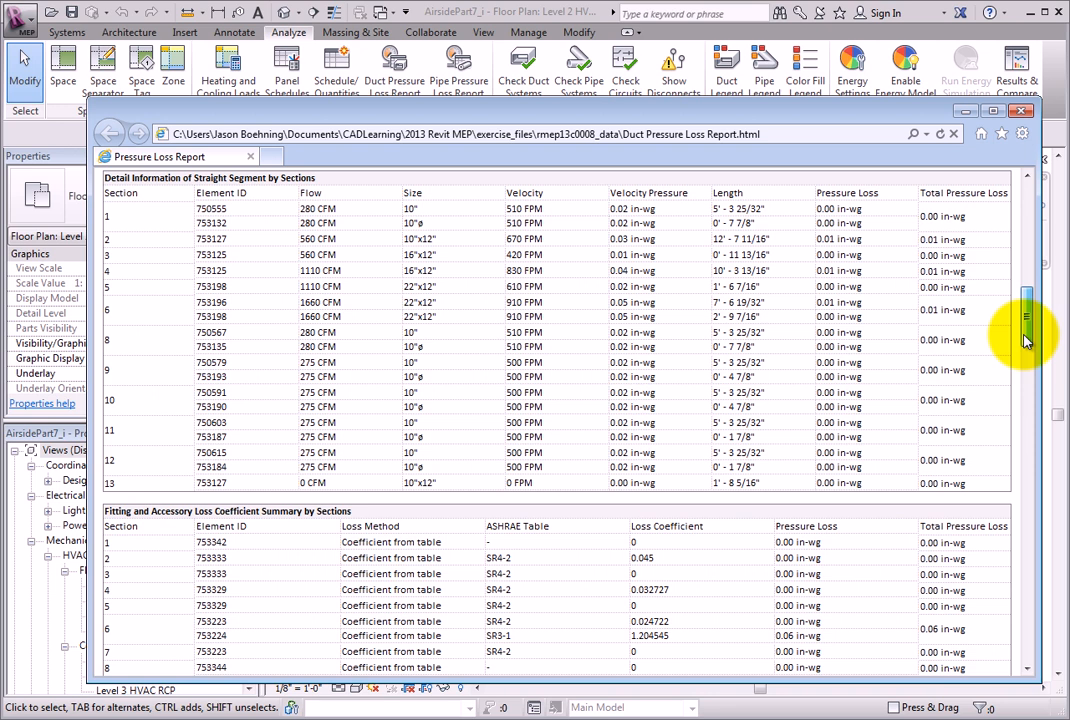
drag(1025, 340, 1020, 380)
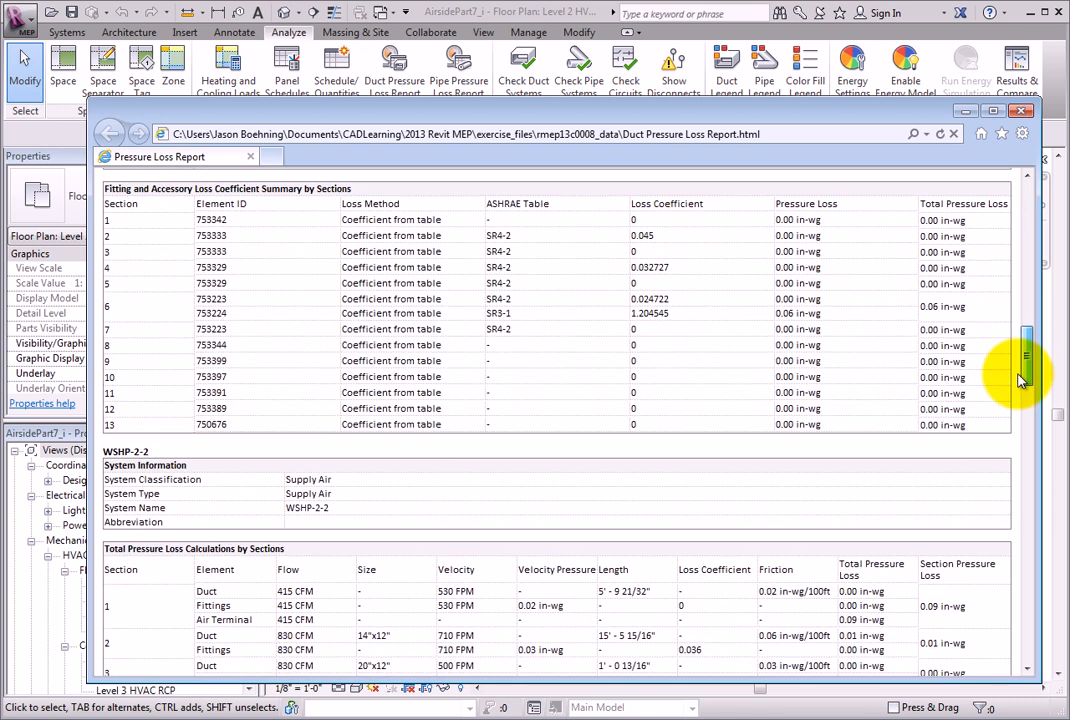
drag(1020, 380, 1030, 260)
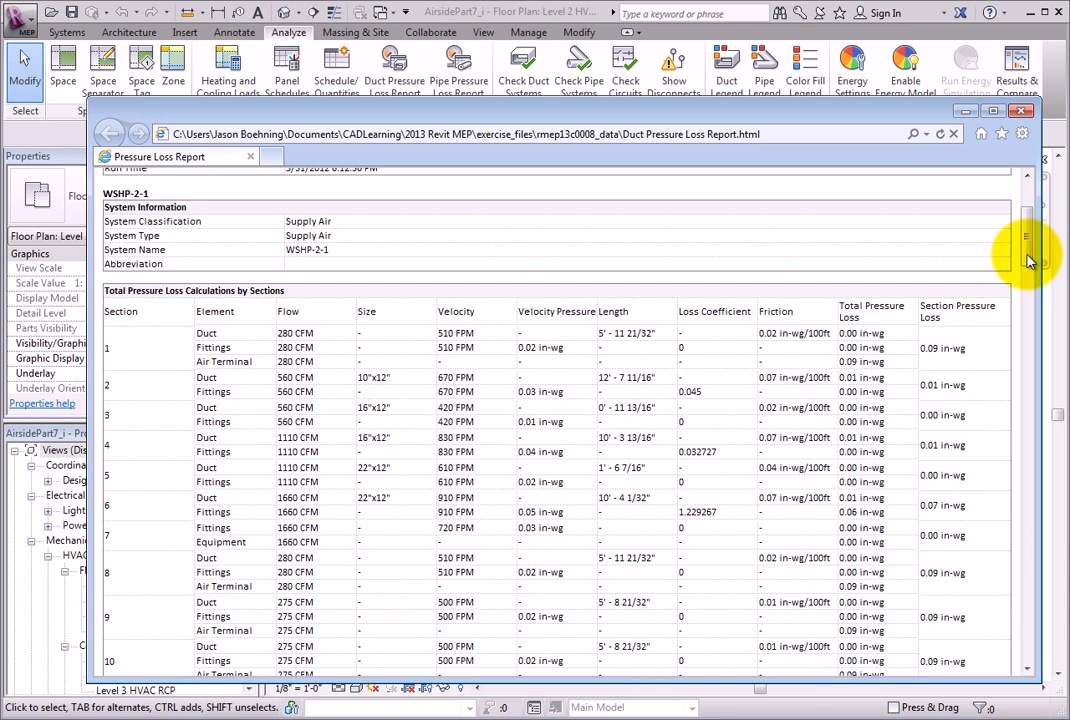